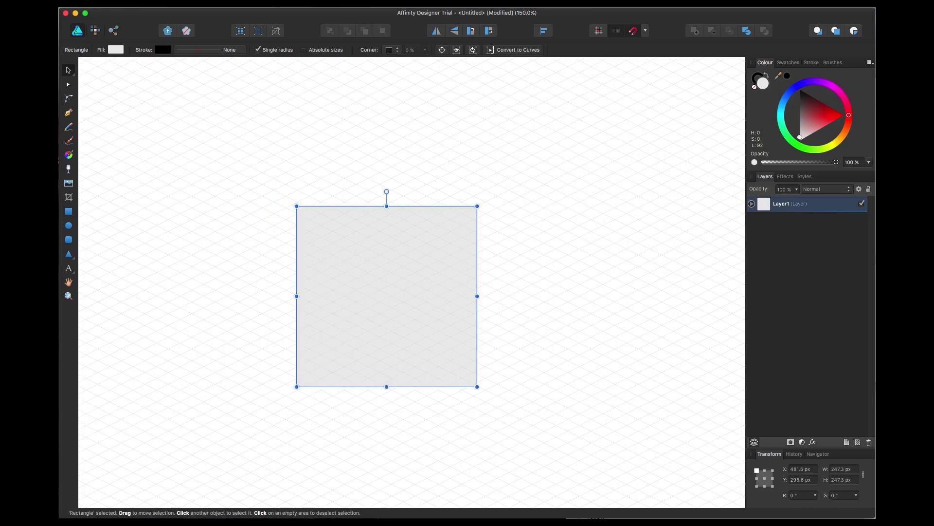
Darken the square's fill to a mid-grey in the Fill picker.
click(116, 49)
click(108, 137)
click(68, 84)
Try rounding the square's corners with the Corner Tool, then undo it and return to Move.
click(69, 98)
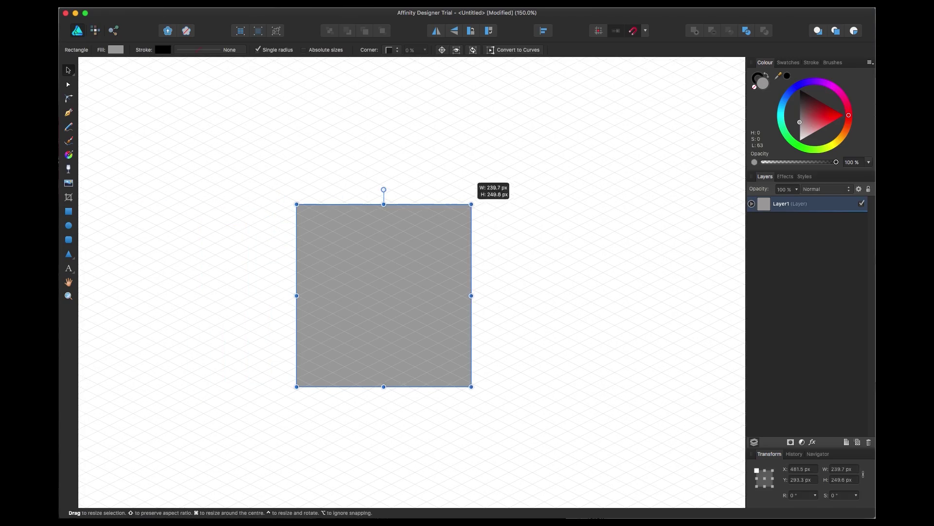
drag(271, 200, 522, 407)
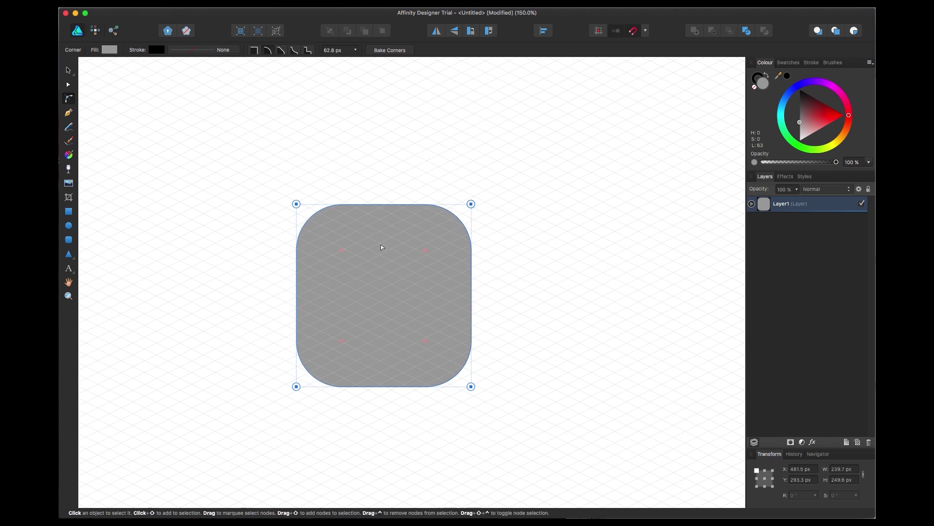
key(super+z)
key(v)
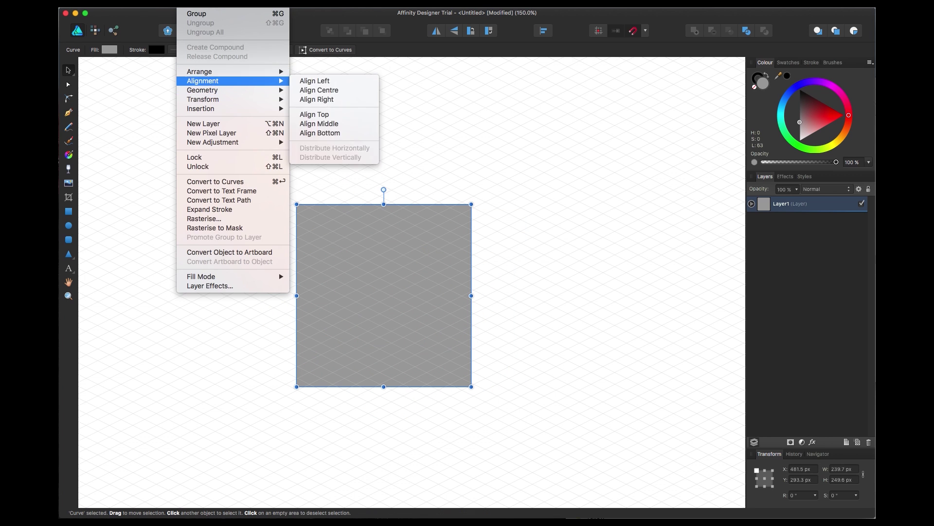
Search the Help menu for 'skew', then dismiss the menus.
key(shift+super+slash)
text(skew)
mouse_move(195, 5)
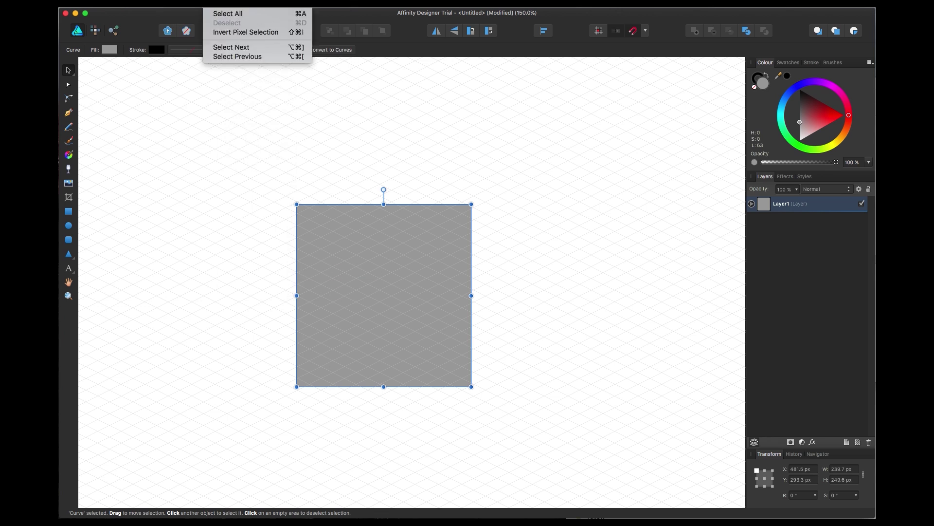
key(Escape)
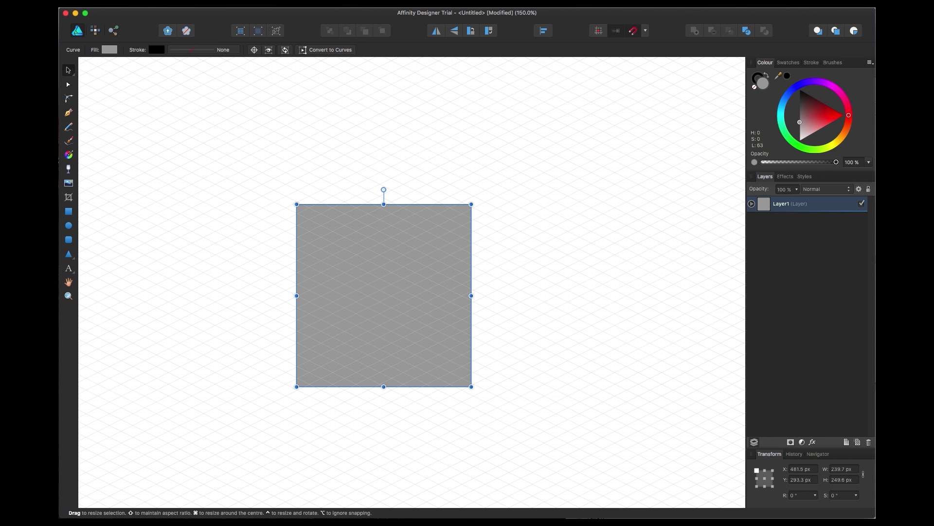
Undo the last change and review the snapping options for Pen drawing.
key(super+z)
key(p)
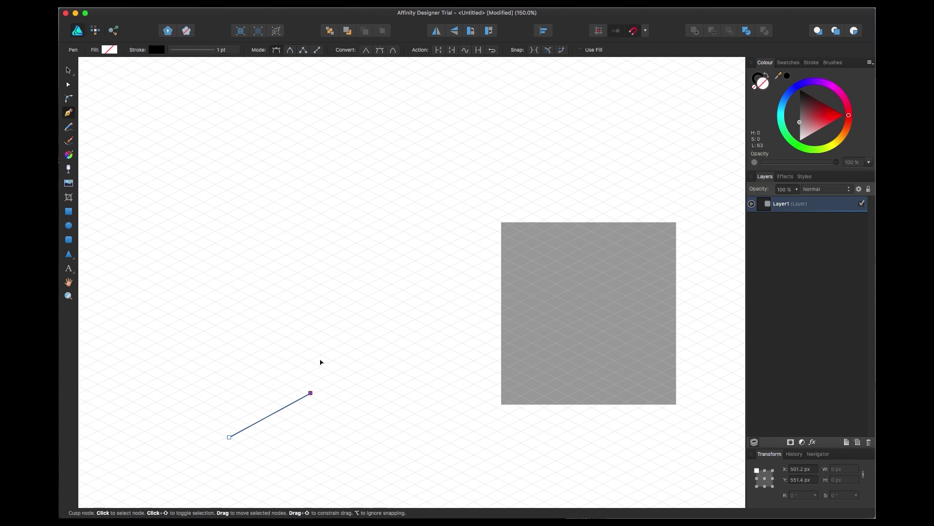
click(645, 31)
click(330, 418)
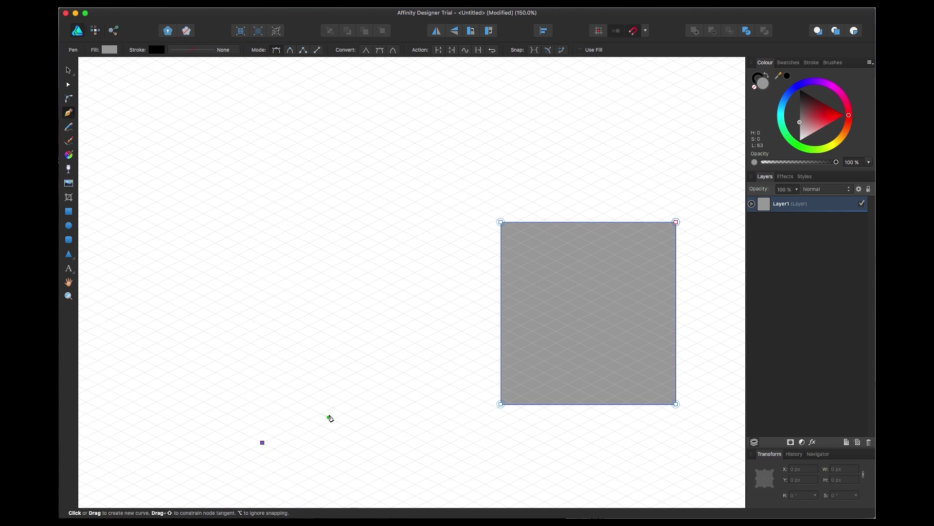
Flip a parallelogram horizontally to join the faces into a V, then clear the canvas.
key(v)
drag(304, 224, 404, 197)
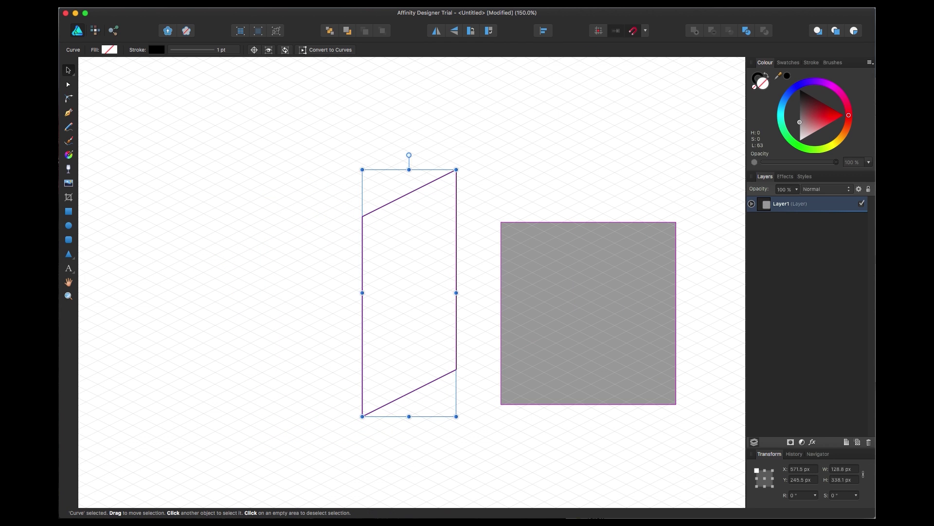
click(436, 31)
drag(249, 292, 316, 292)
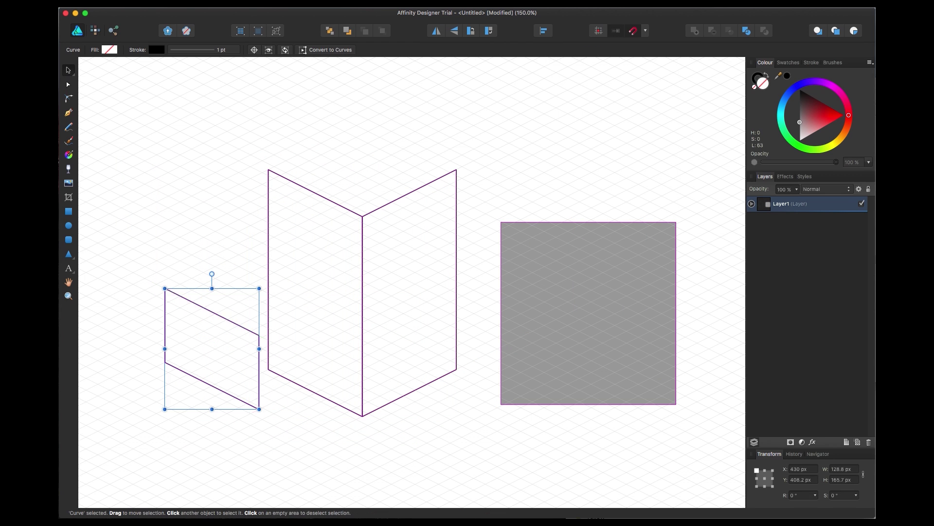
key(super+d)
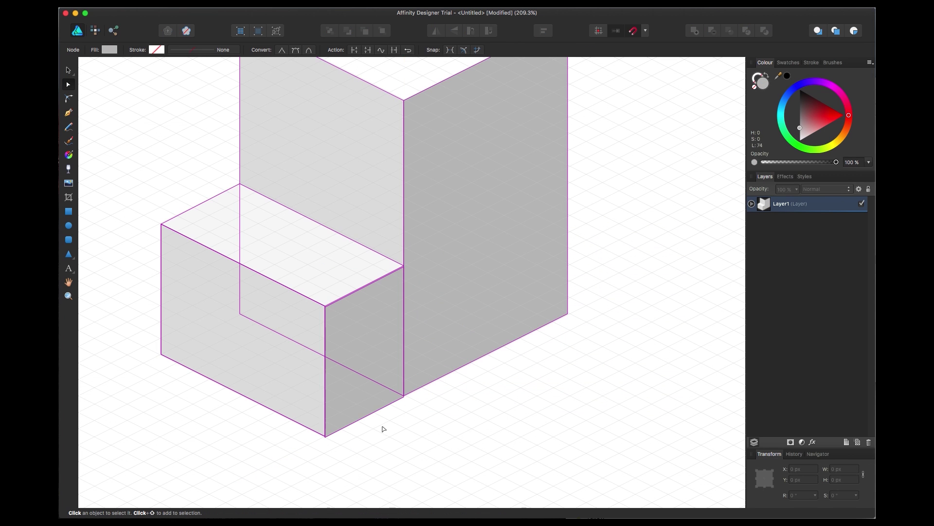
Reshape the box's right face and select its bottom corner node with the Node tool.
scroll(400, 415, up, 10)
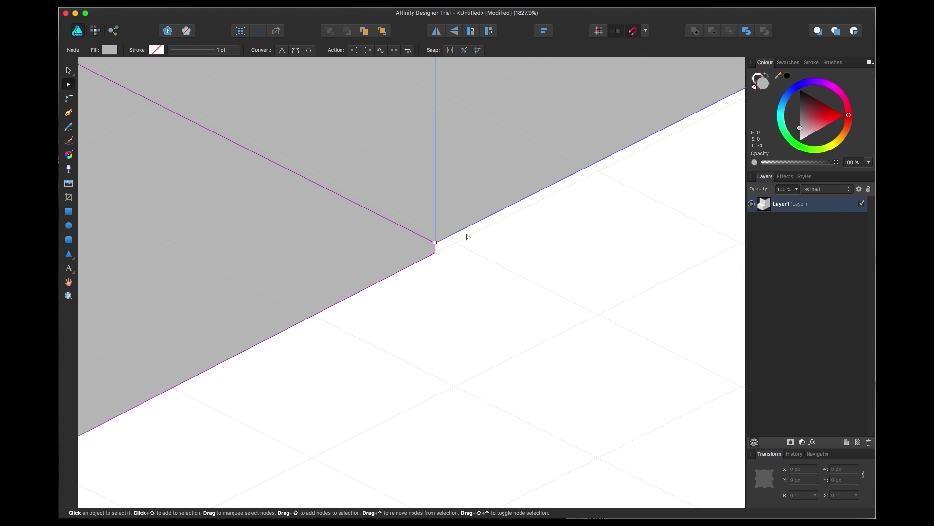
drag(467, 236, 448, 243)
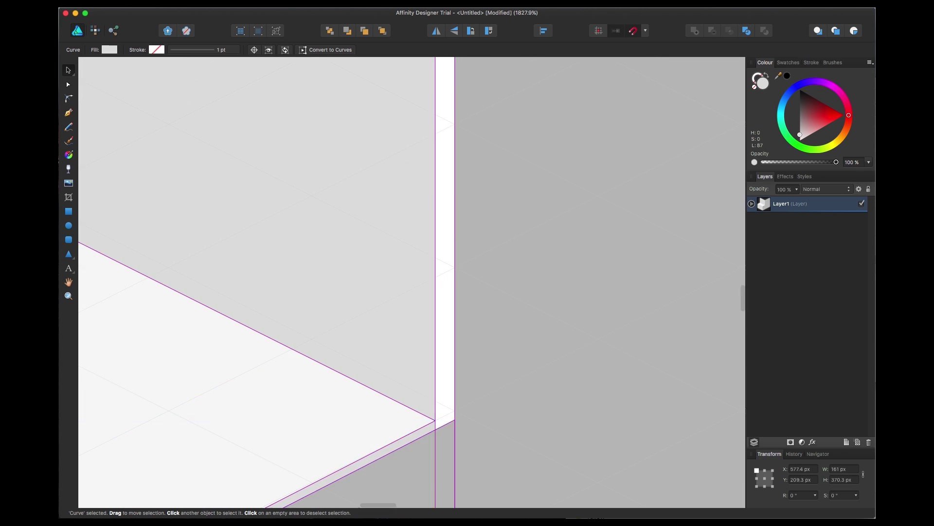
scroll(467, 283, down, 5)
key(a)
click(397, 387)
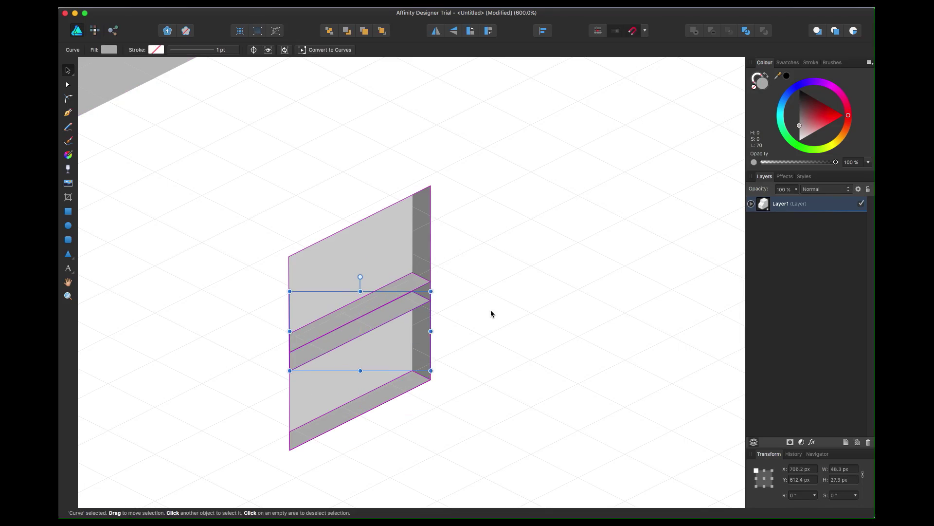
Select the complete window group, zooming out to see the whole house.
scroll(487, 344, up, 5)
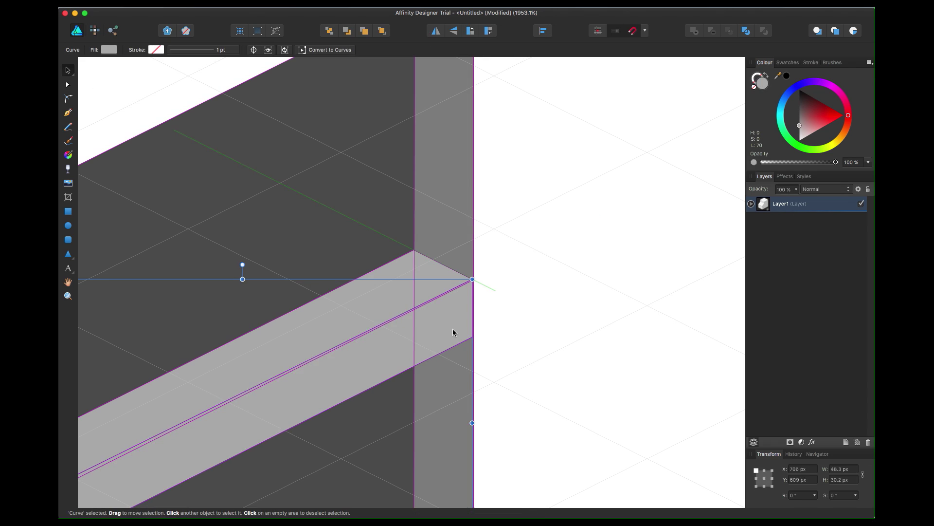
click(526, 353)
scroll(369, 211, down, 5)
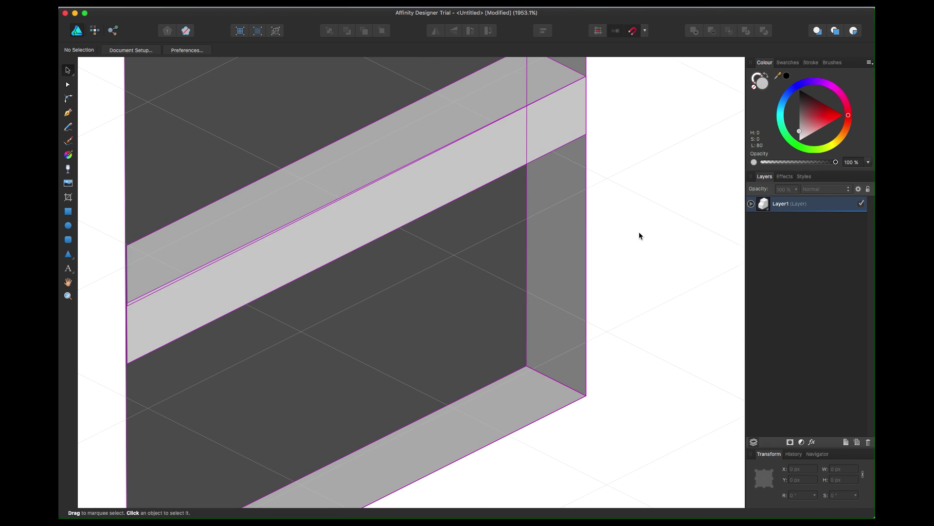
key(super+0)
key(super+plus)
click(386, 178)
click(594, 263)
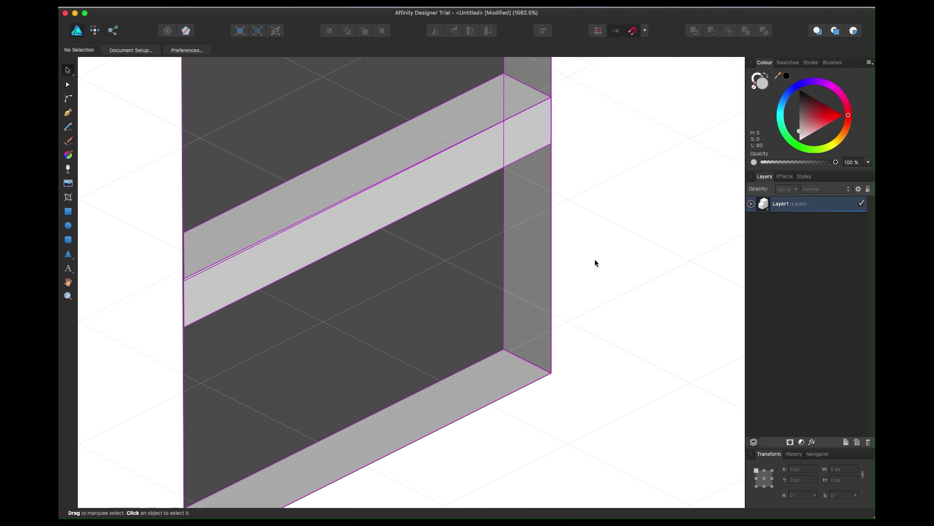
key(super+0)
drag(483, 323, 392, 242)
click(448, 267)
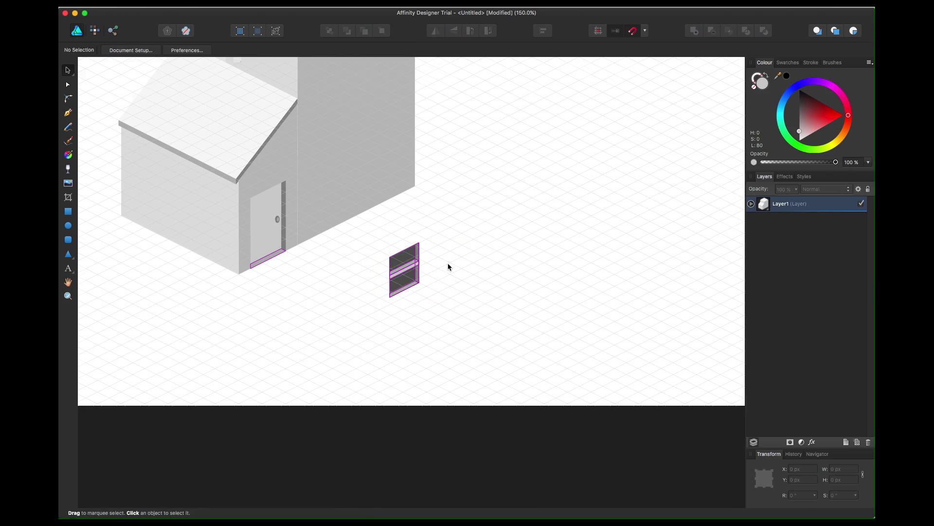
click(404, 270)
Place a duplicate of the window further right along the house wall.
key(super+plus)
key(super+plus)
key(super+plus)
scroll(501, 438, up, 5)
scroll(500, 438, left, 3)
drag(500, 438, 377, 179)
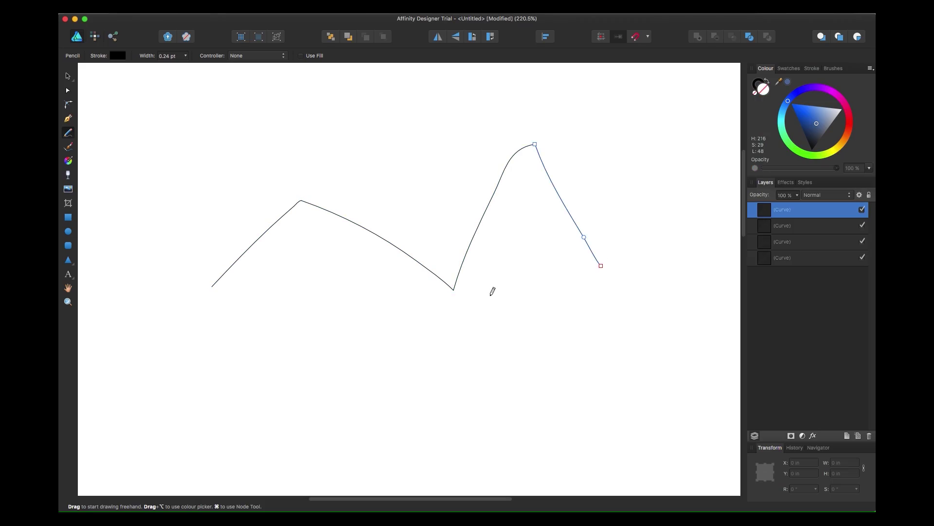
Select only the right-hand stroke as its own curve with the Node tool.
scroll(493, 291, up, 10)
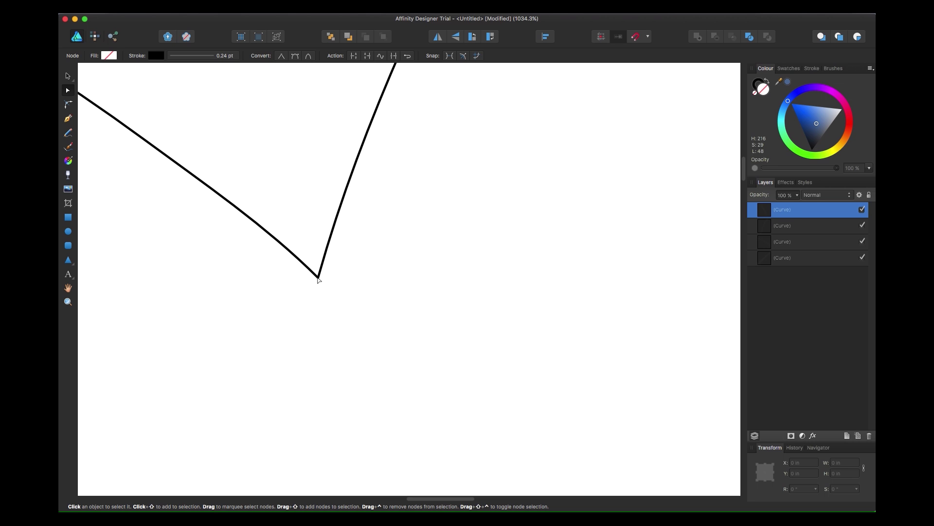
click(318, 277)
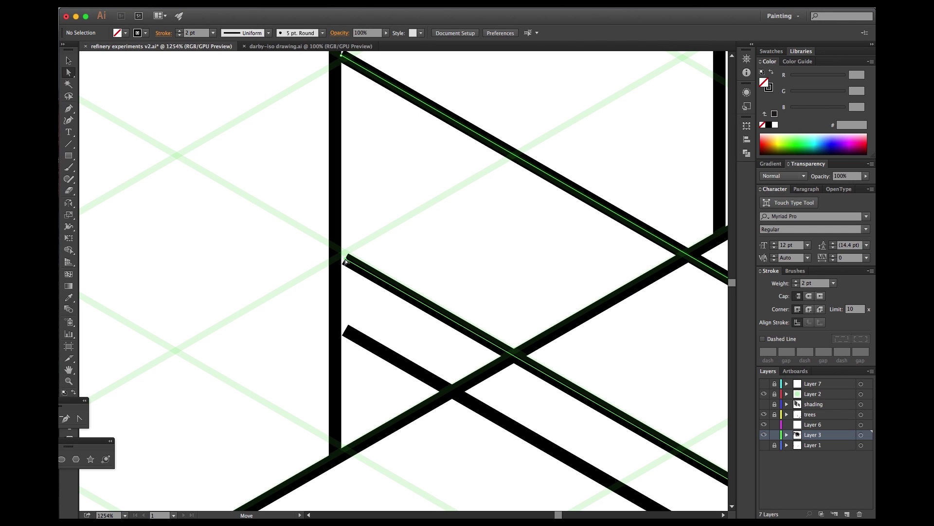
click(339, 254)
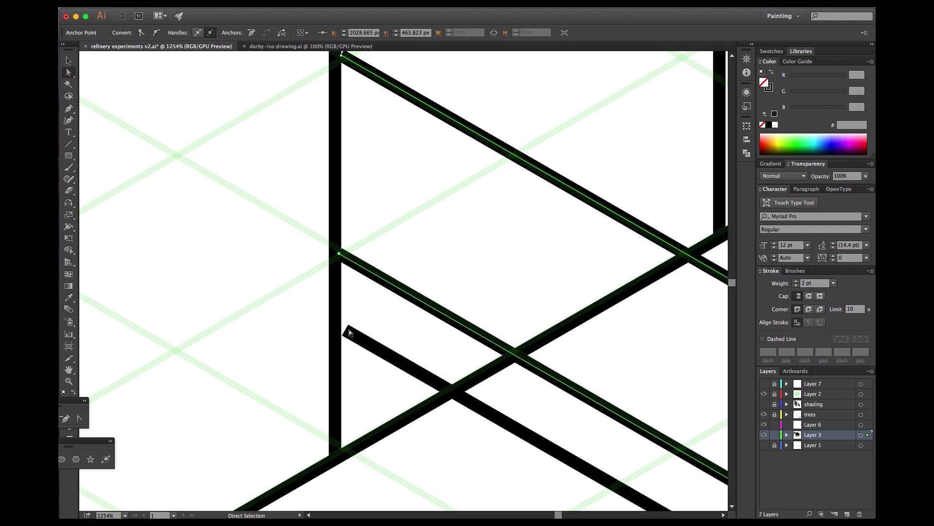
click(452, 271)
drag(588, 246, 429, 469)
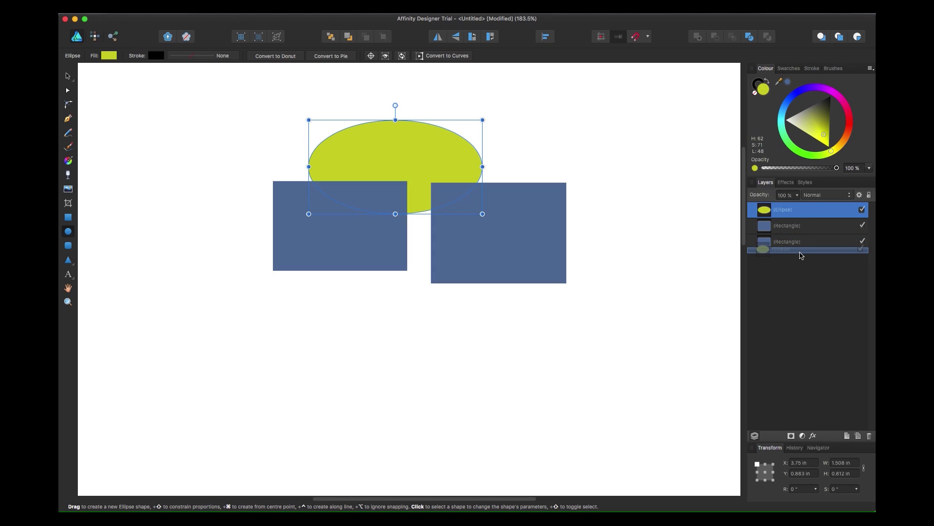
Move the Ellipse layer below both rectangles and rotate the logo's star copy.
drag(802, 256, 802, 255)
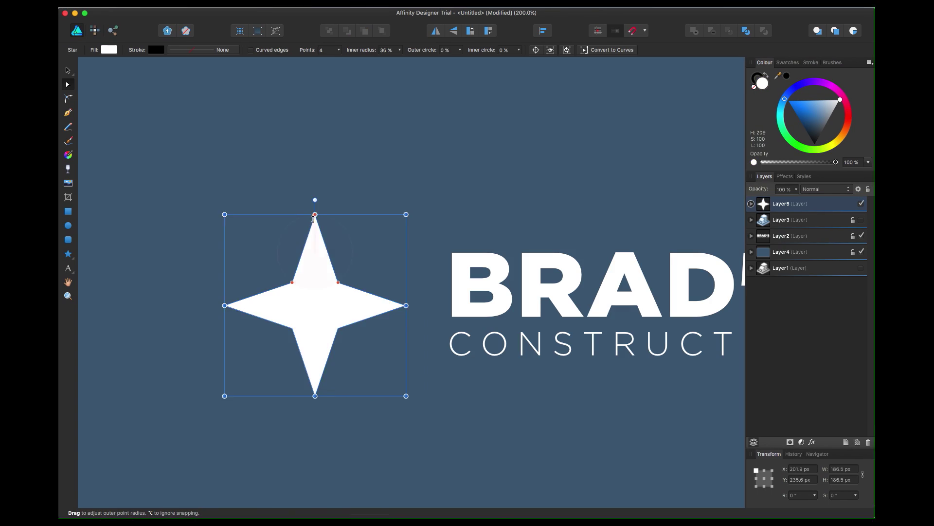
drag(313, 203, 365, 322)
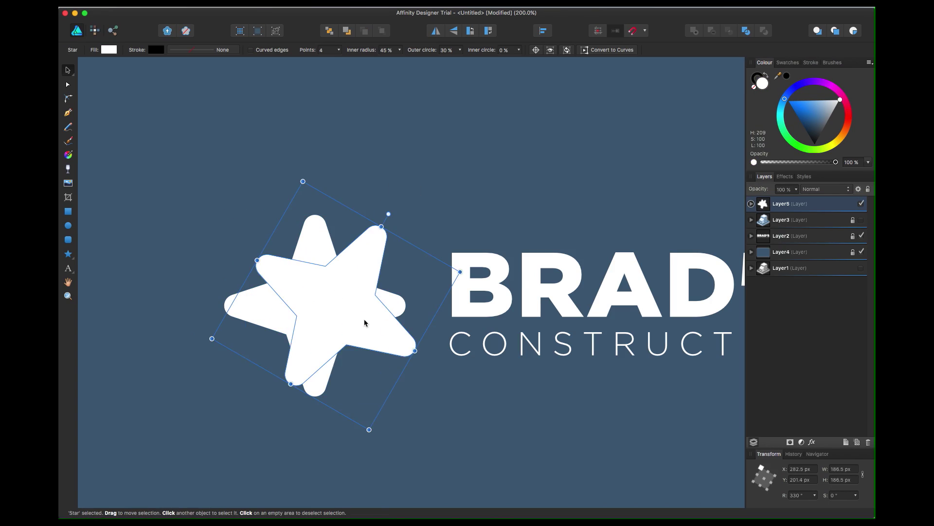
drag(388, 214, 365, 367)
Set the stars to Overlay blend mode, realign a star, and view the whole logo.
key(super+a)
click(823, 189)
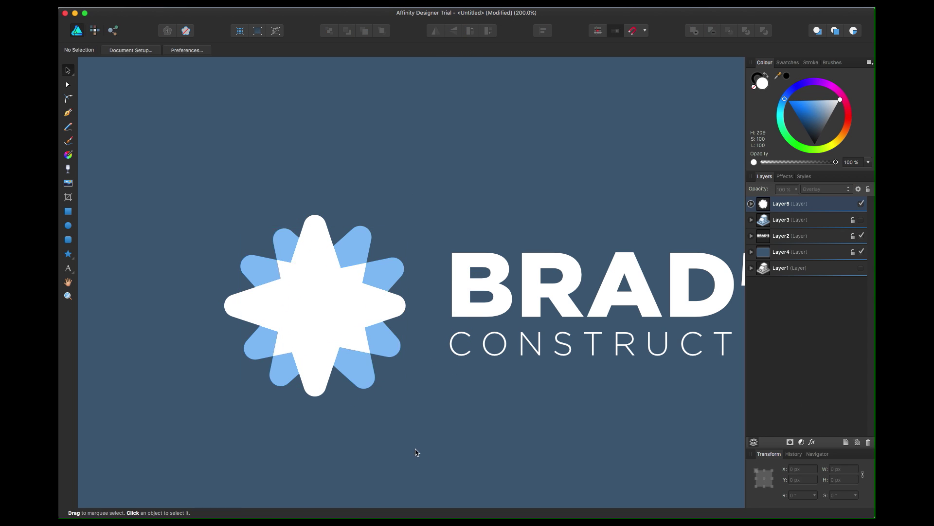
drag(401, 191, 408, 190)
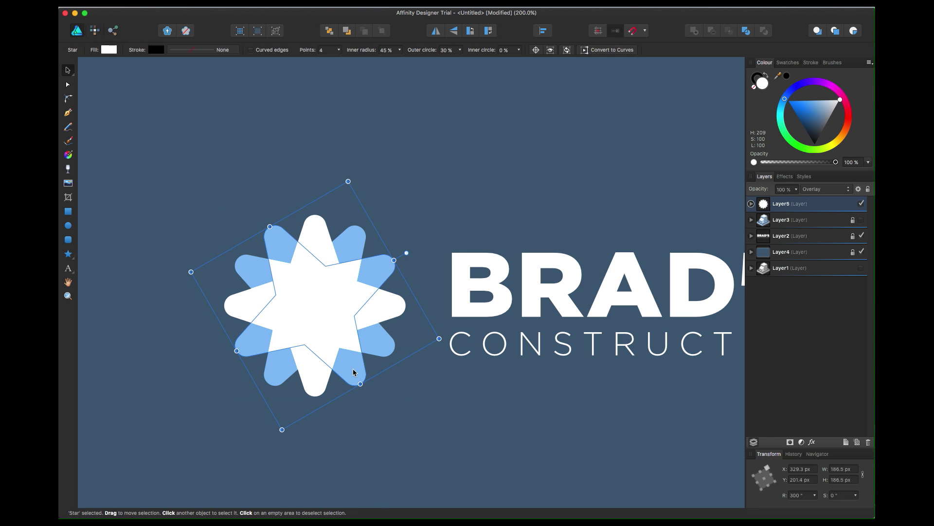
drag(377, 351, 356, 370)
key(super+0)
click(339, 279)
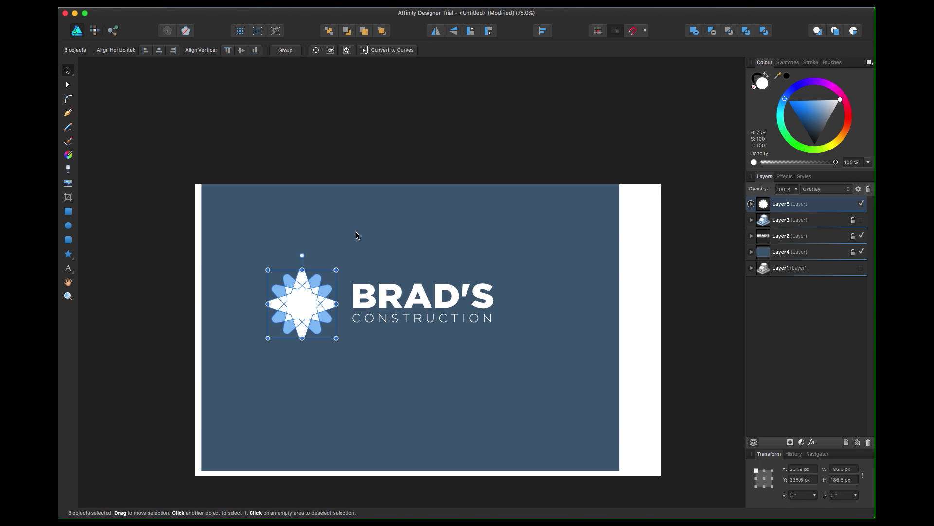
key(super+equal)
key(super+equal)
click(410, 442)
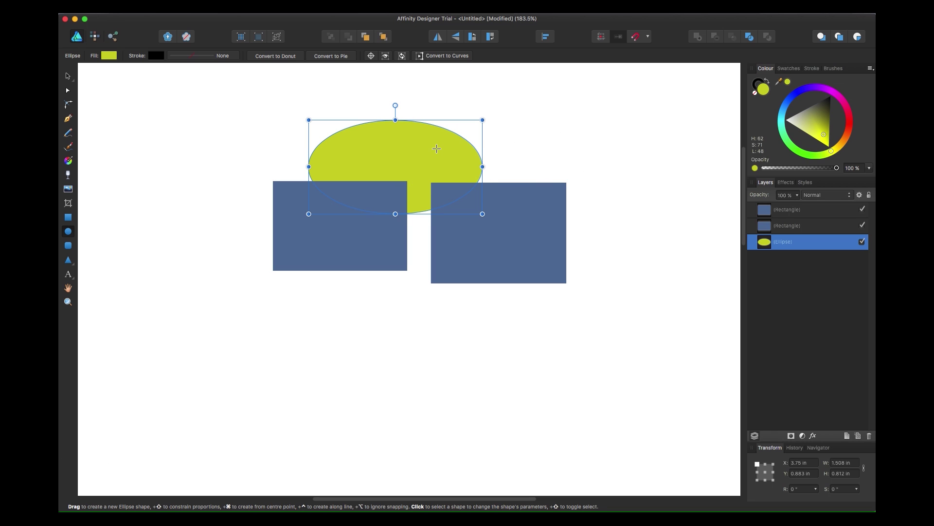
Fill the right rectangle with the yellow-green Colour panel swatch.
click(526, 250)
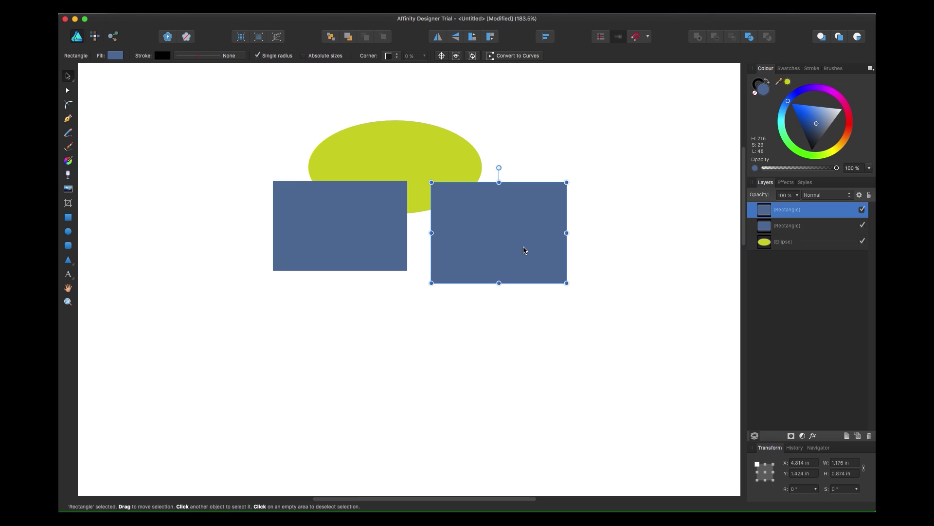
click(788, 82)
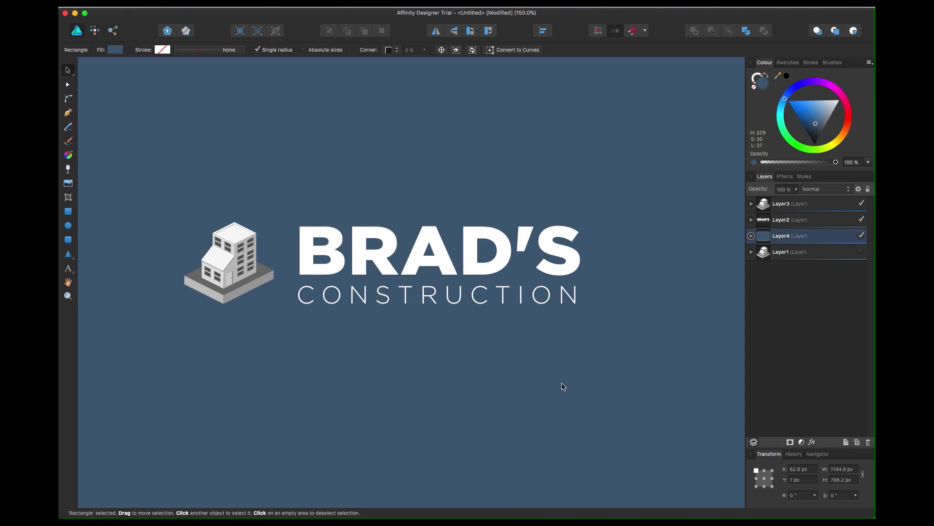
Select the building group layer and duplicate it with Cmd+J.
click(781, 203)
click(826, 188)
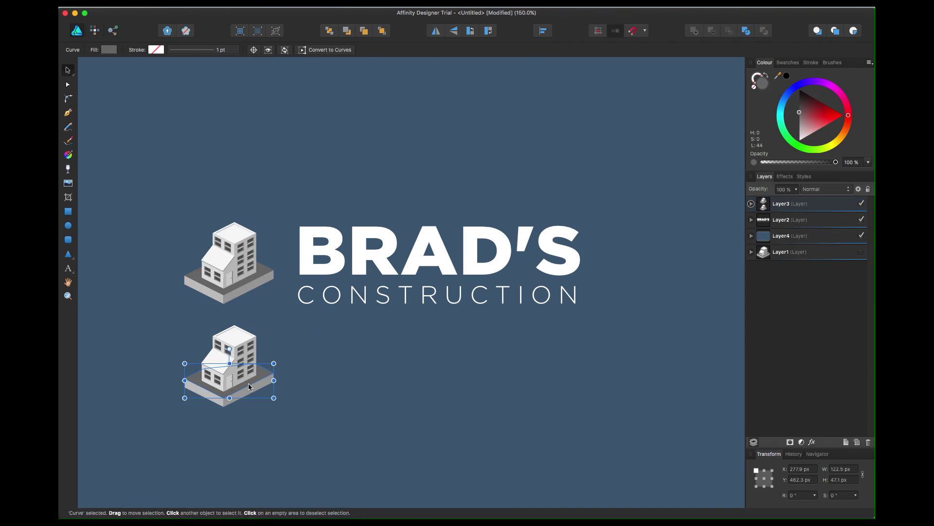
key(super+equal)
key(super+equal)
key(super+minus)
Select the lower building copy and inspect its blend-mode options.
click(421, 346)
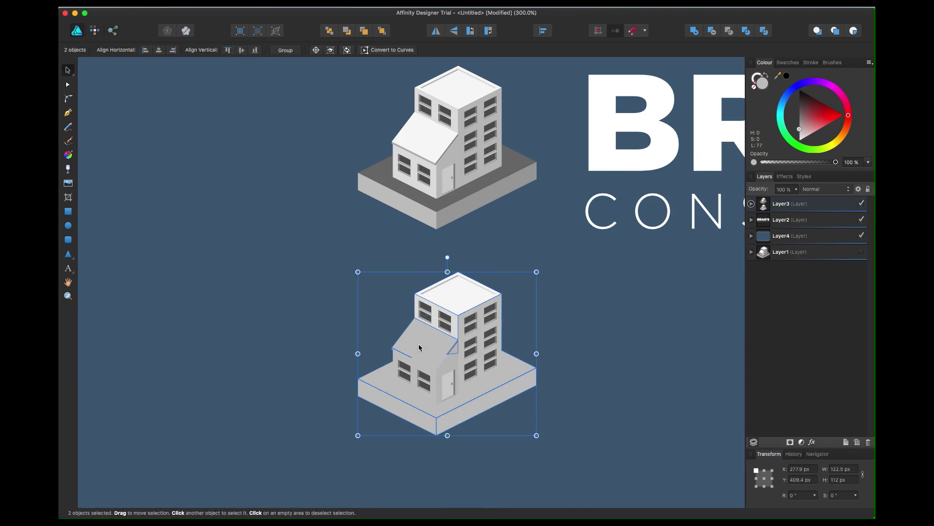
click(359, 277)
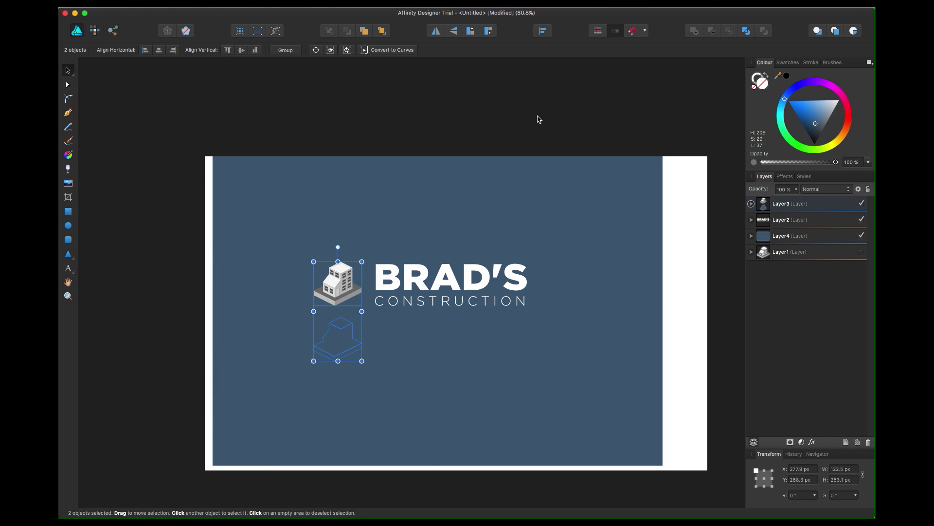
click(826, 189)
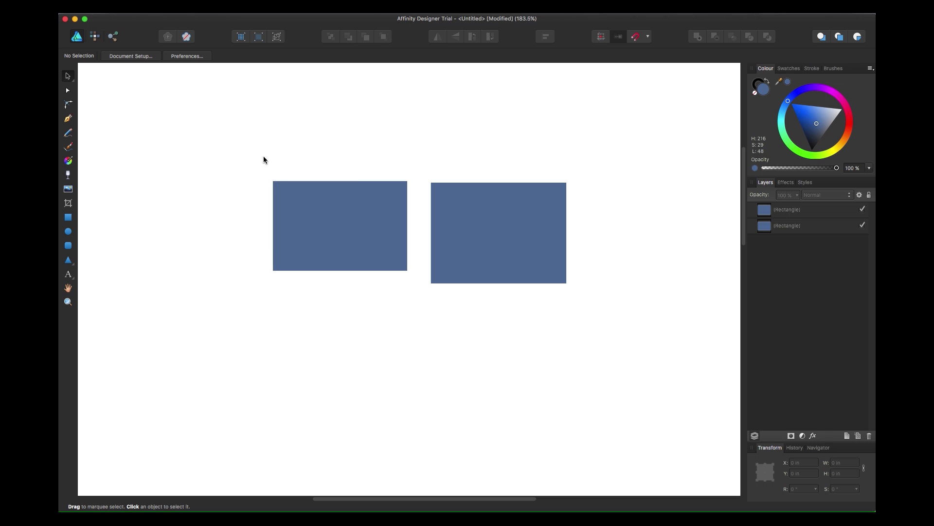
Marquee-drag across both slate-blue rectangles to select them together.
drag(221, 129, 620, 319)
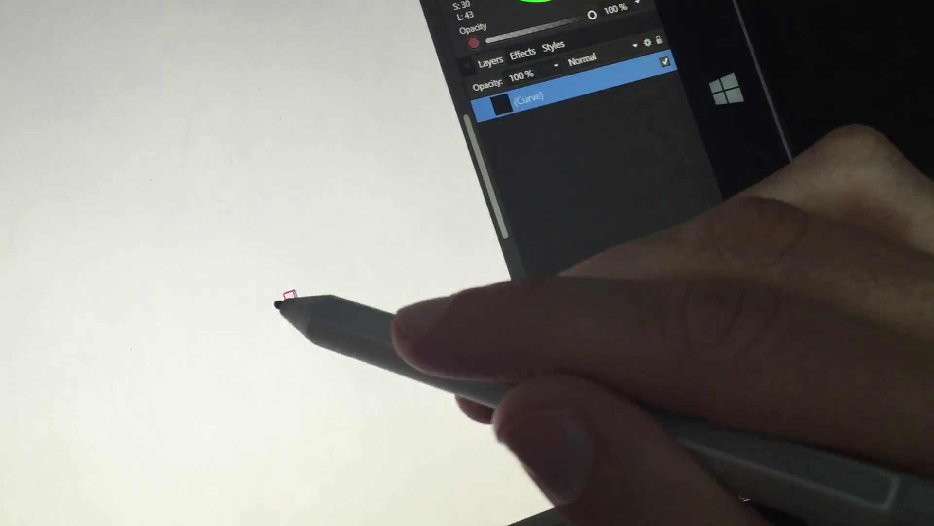
Draw eight short parallel diagonal pencil strokes with the stylus, working down-right.
drag(359, 238, 303, 319)
mouse_move(376, 299)
mouse_down()
mouse_move(327, 378)
mouse_move(336, 385)
mouse_up()
mouse_move(389, 316)
mouse_down()
mouse_move(346, 391)
mouse_move(355, 396)
mouse_up()
drag(398, 336, 363, 401)
mouse_move(404, 345)
mouse_down()
mouse_move(371, 407)
mouse_move(380, 412)
mouse_up()
drag(420, 368, 391, 418)
drag(431, 384, 406, 424)
mouse_move(484, 419)
mouse_down()
mouse_move(456, 462)
mouse_move(516, 493)
mouse_up()
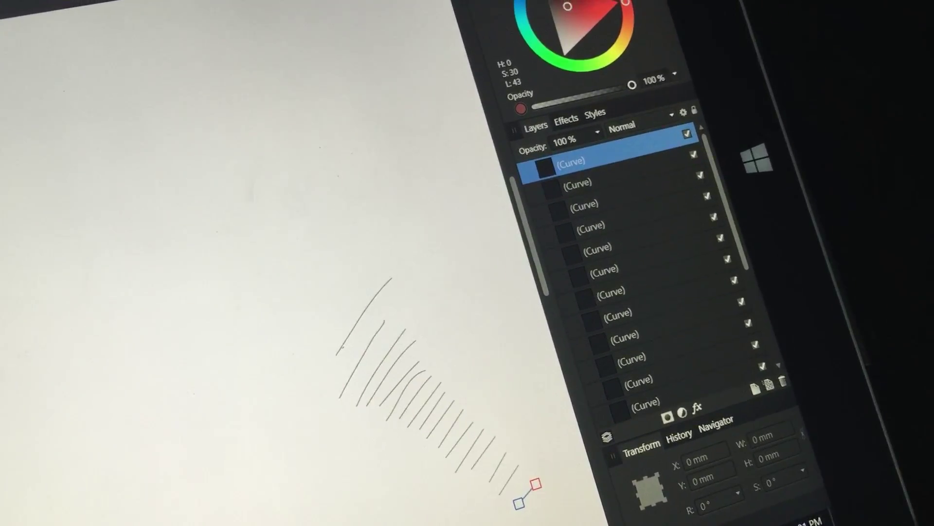